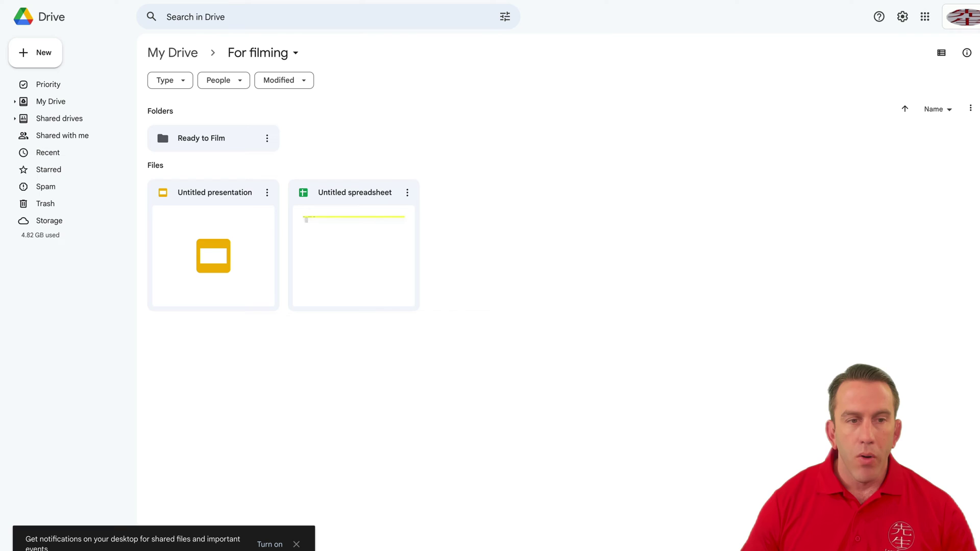
- Open Untitled presentation from Drive, view slide 2 'Progress Bar', then go to the How to's in Google Sheets tab
click(184, 274)
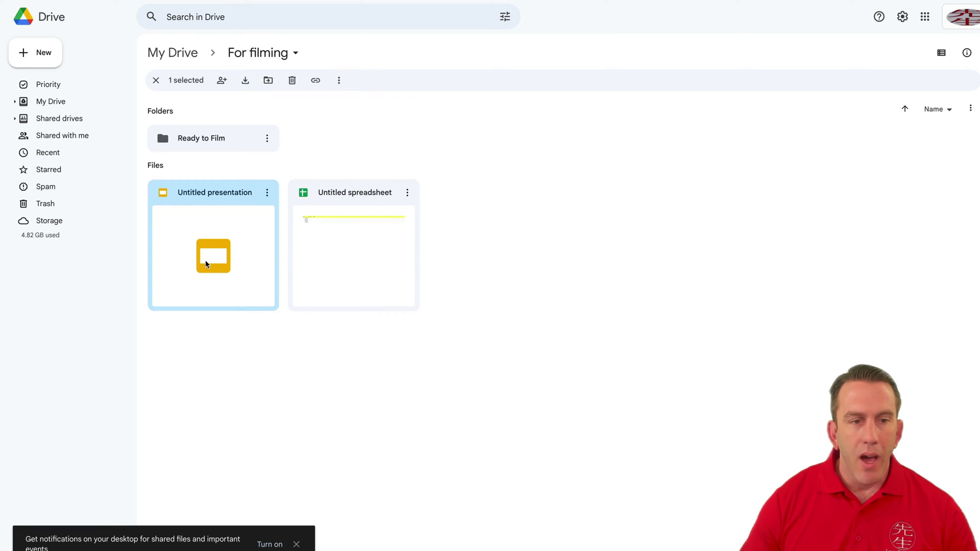
double_click(207, 264)
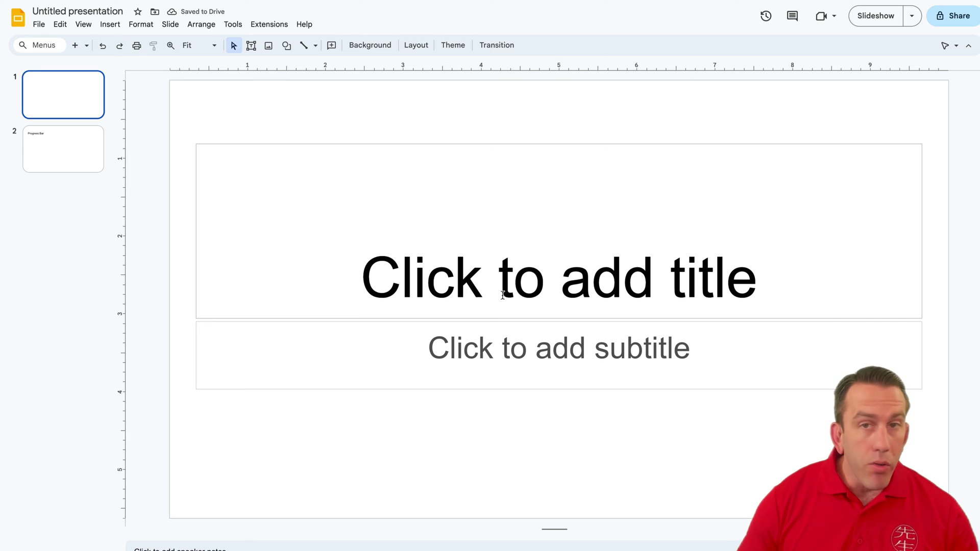
click(33, 166)
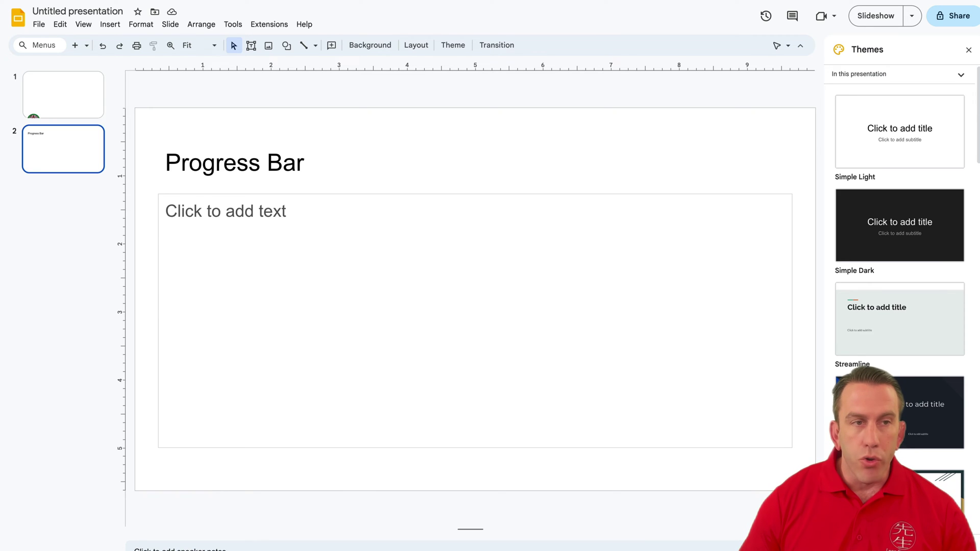
key(Up)
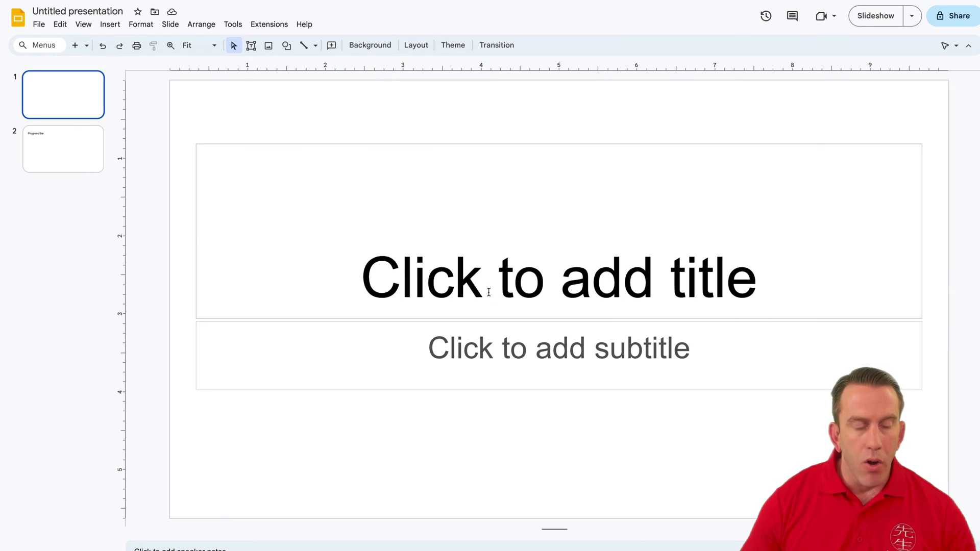
key(ctrl+Tab)
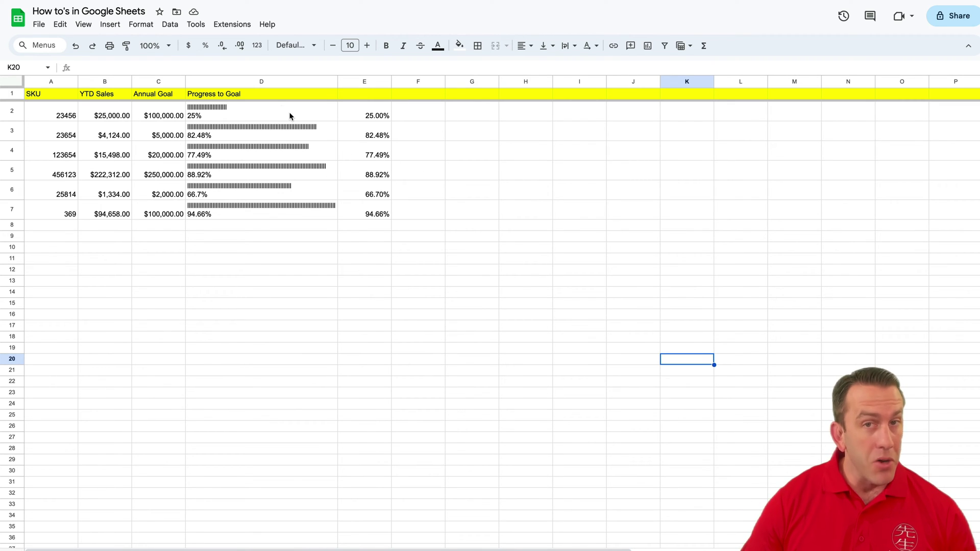
click(166, 51)
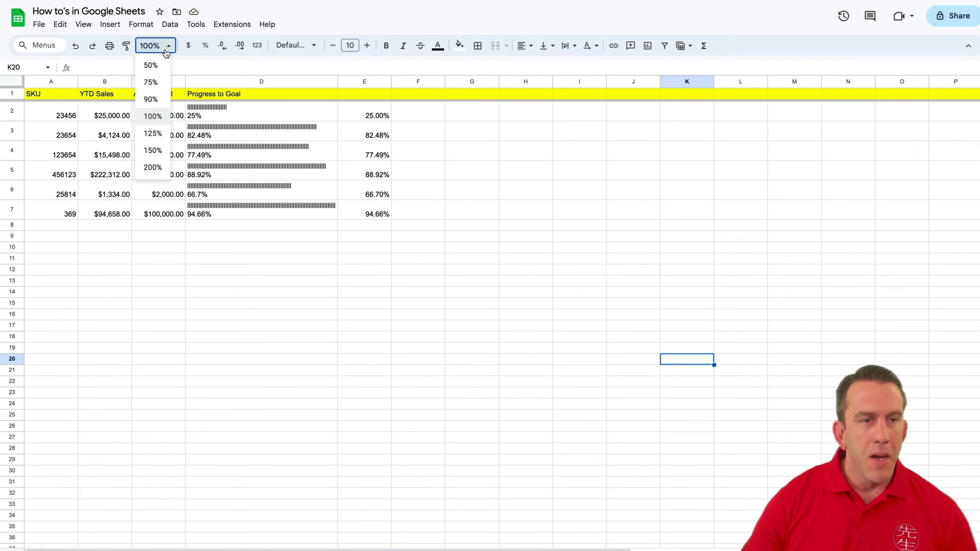
click(161, 166)
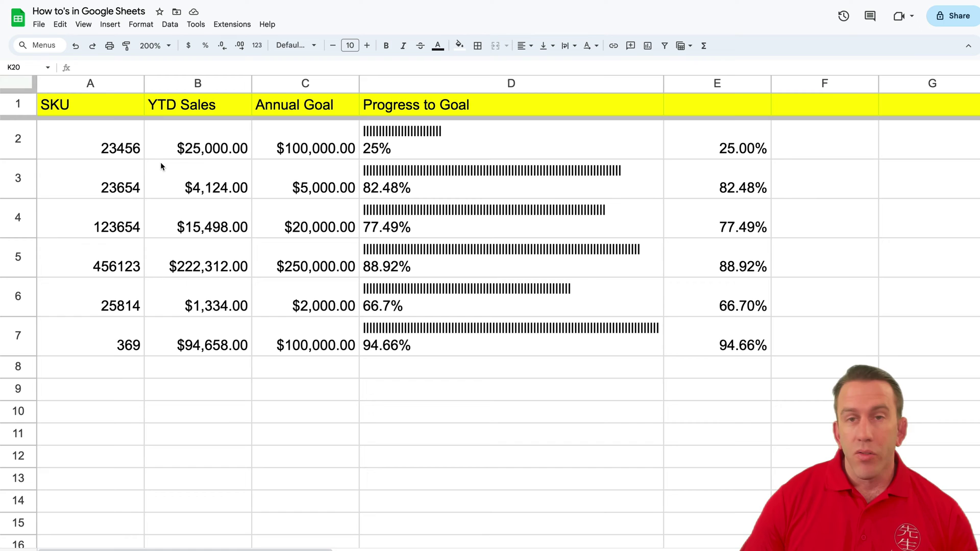
click(152, 46)
click(153, 117)
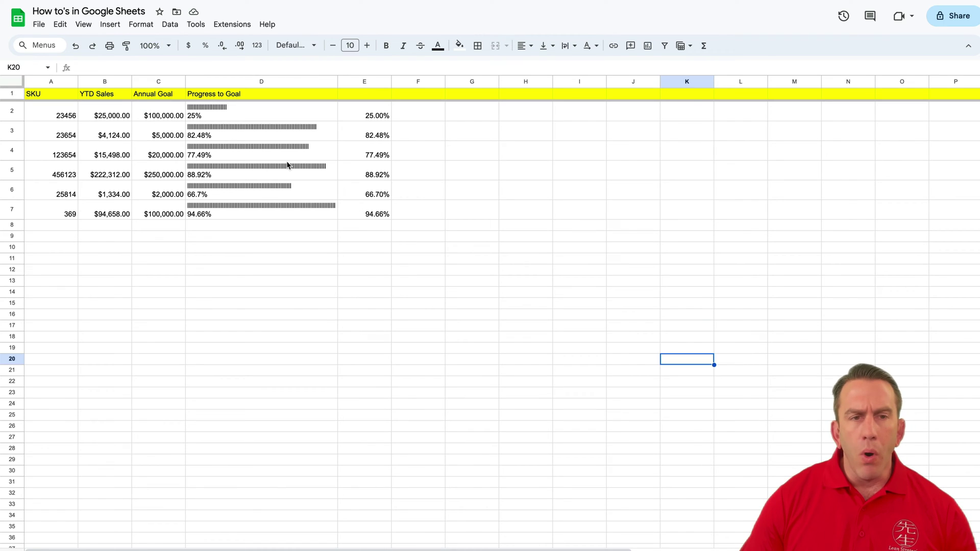
click(466, 199)
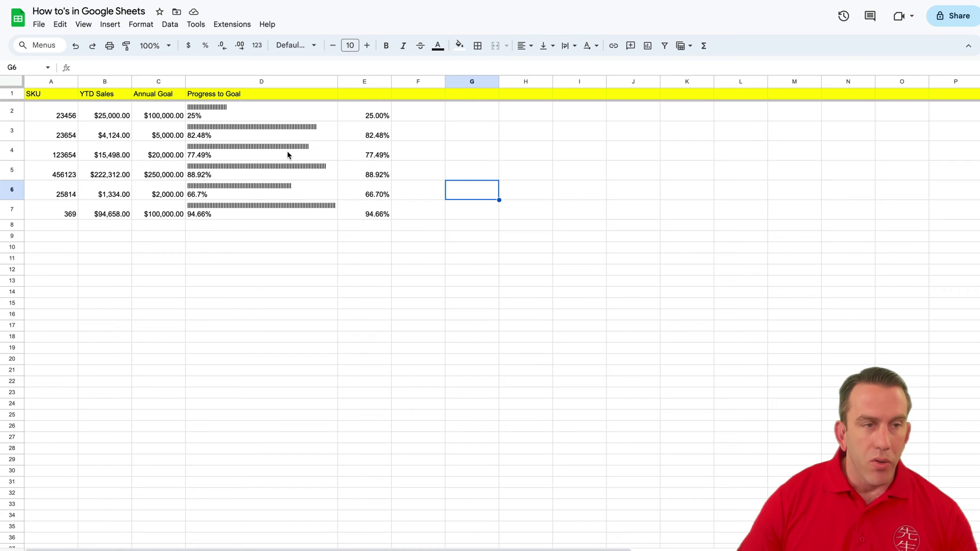
- Select the progress-bar table A1:E7 and copy it to the clipboard
click(388, 175)
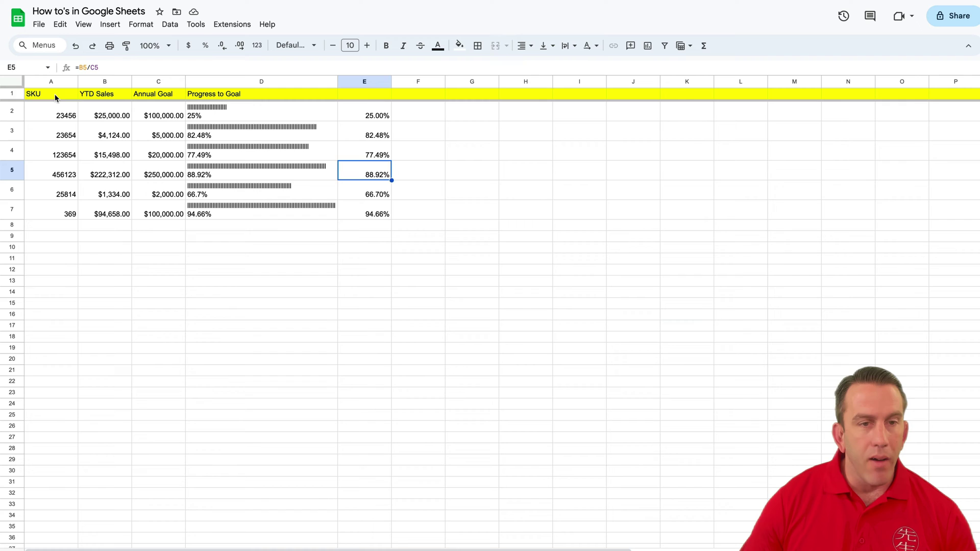
drag(55, 98, 359, 216)
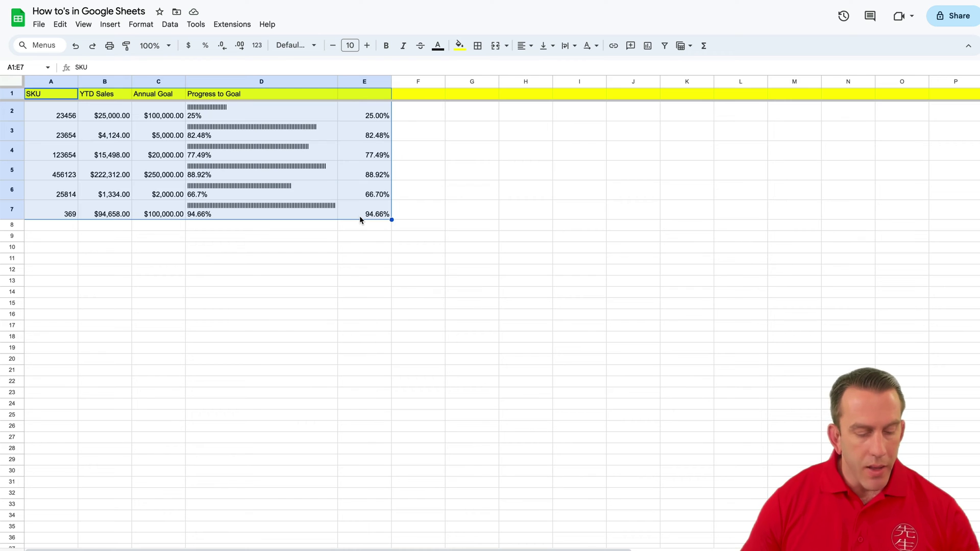
key(ctrl+c)
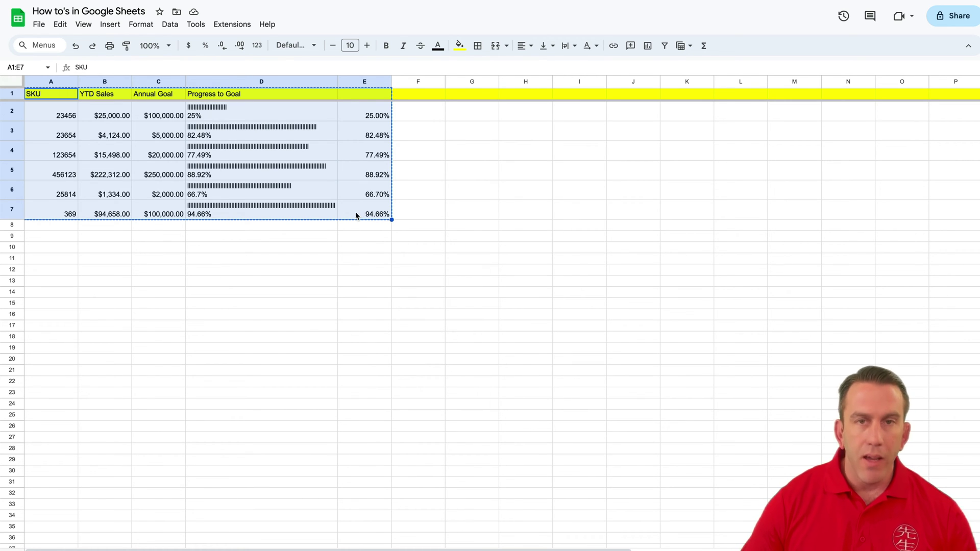
click(62, 25)
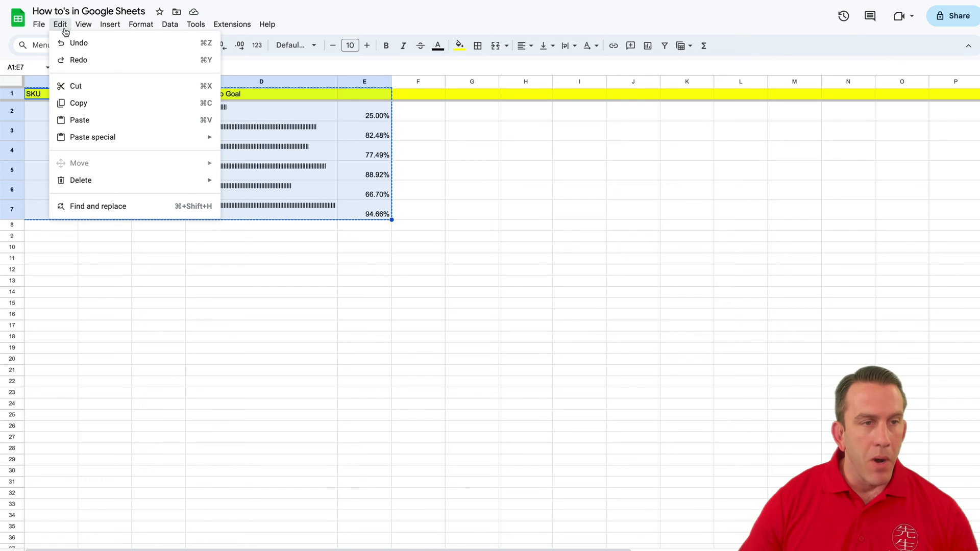
click(110, 108)
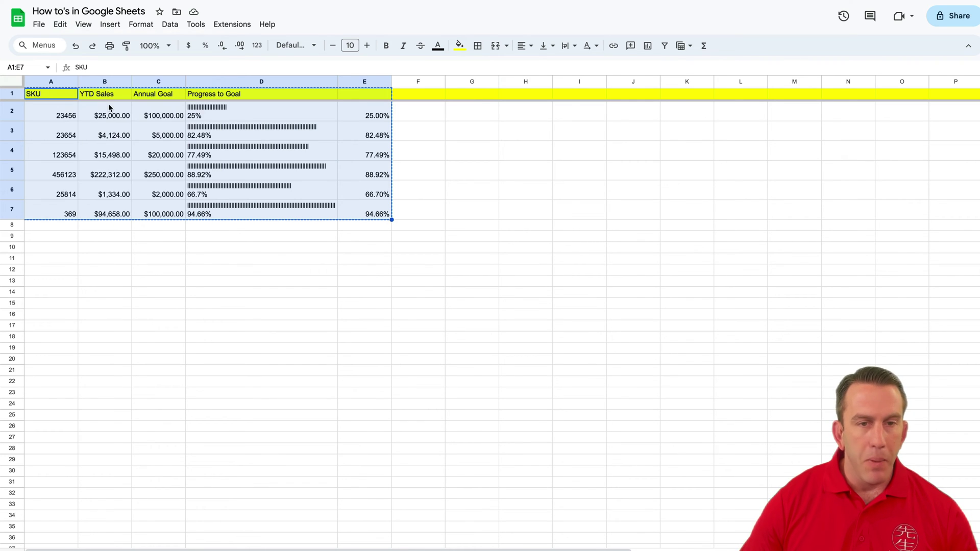
click(408, 172)
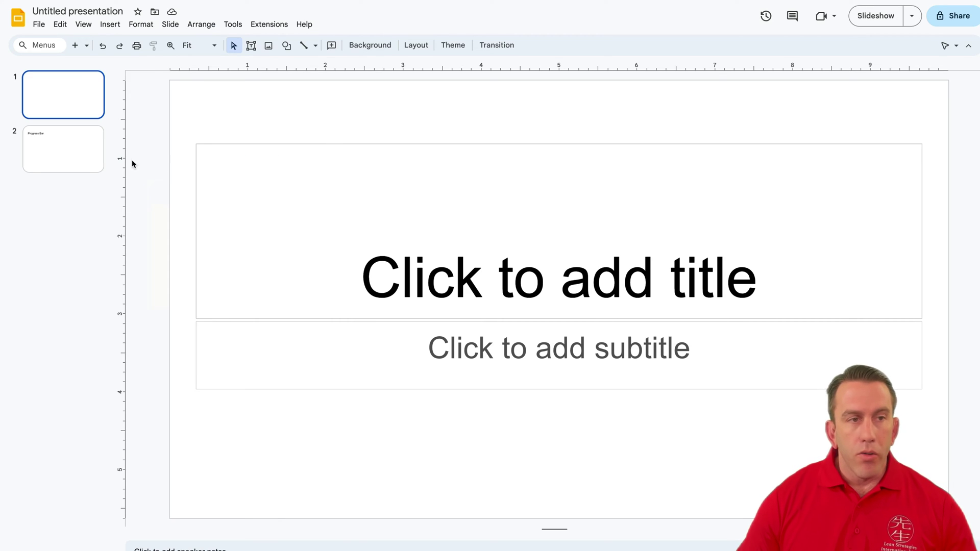
- On the Progress Bar slide, delete the empty body placeholder and paste the copied table
click(56, 143)
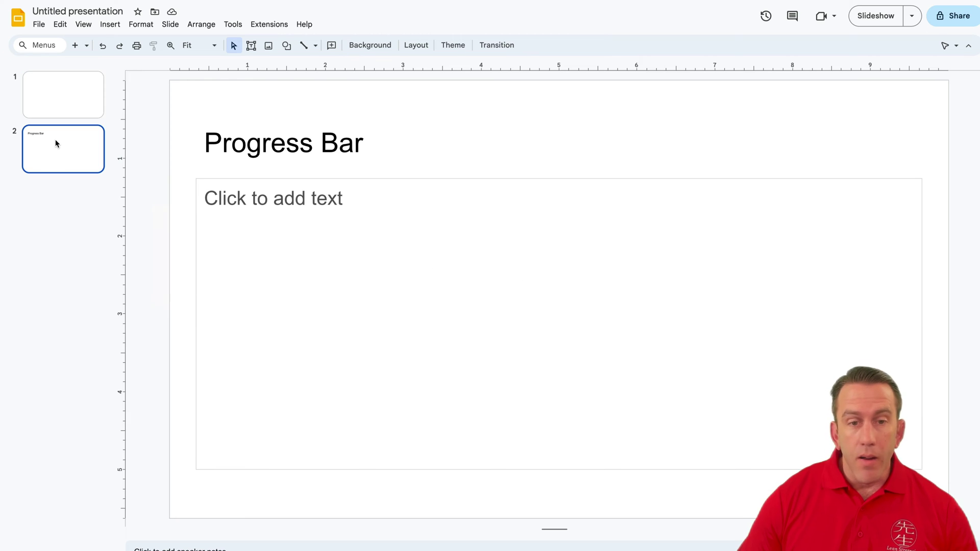
click(395, 222)
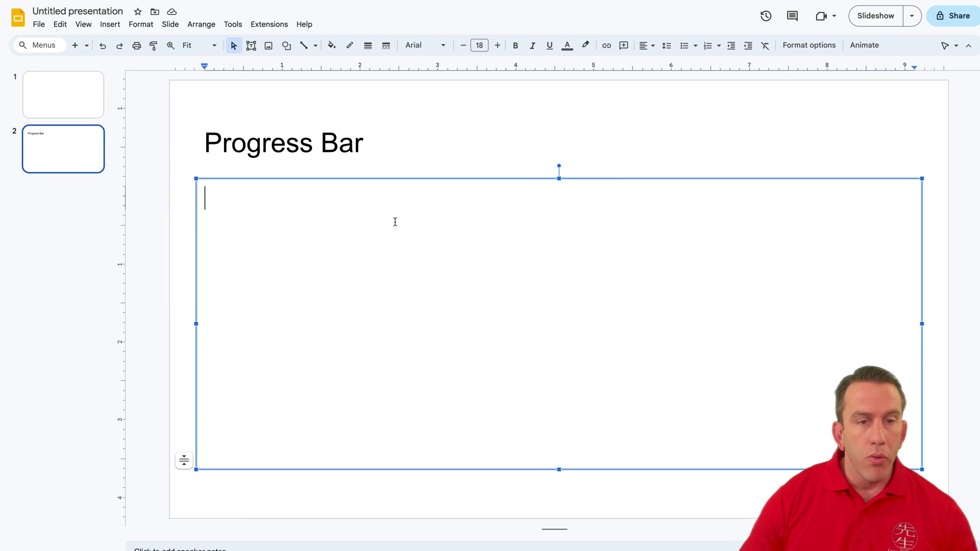
click(387, 183)
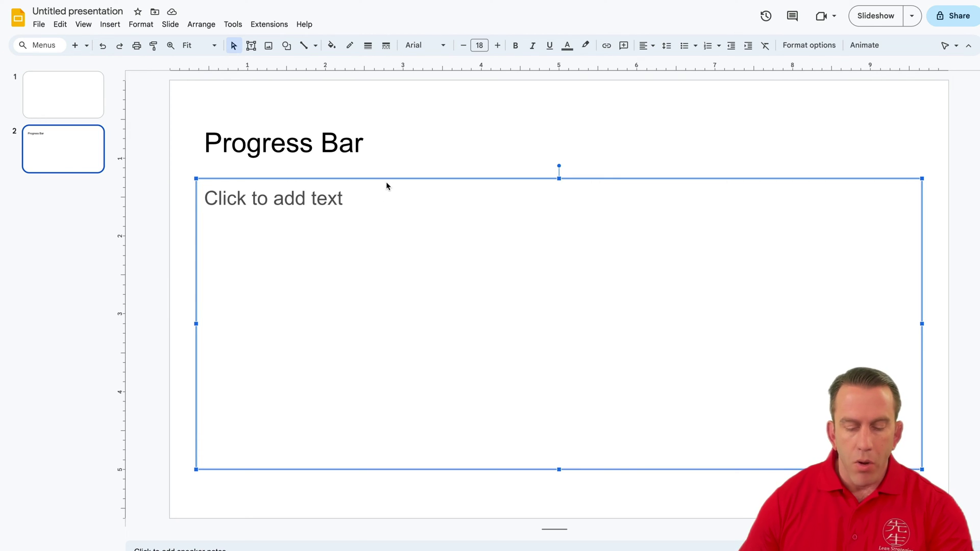
key(Delete)
right_click(402, 237)
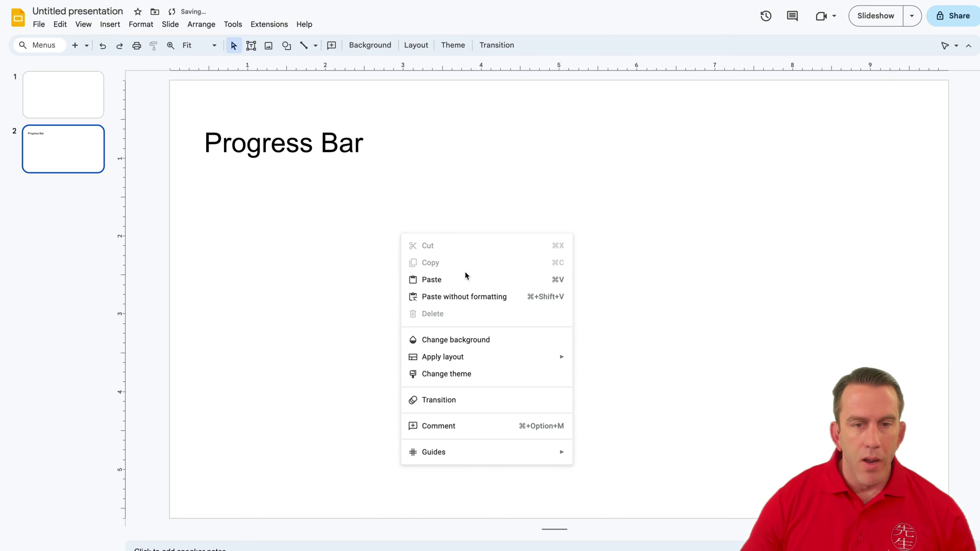
click(461, 275)
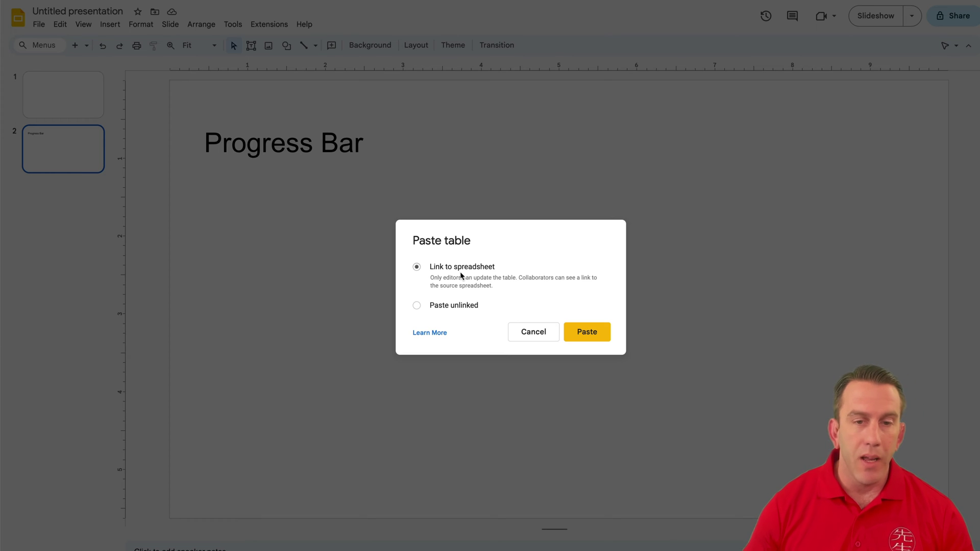
- Paste the table linked to the spreadsheet and move it below the Progress Bar title
click(587, 333)
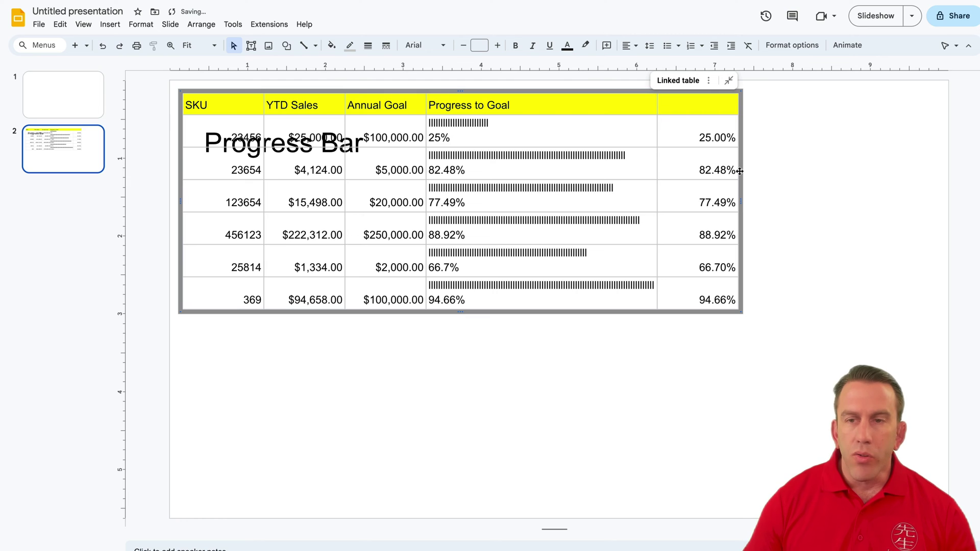
drag(740, 171, 787, 271)
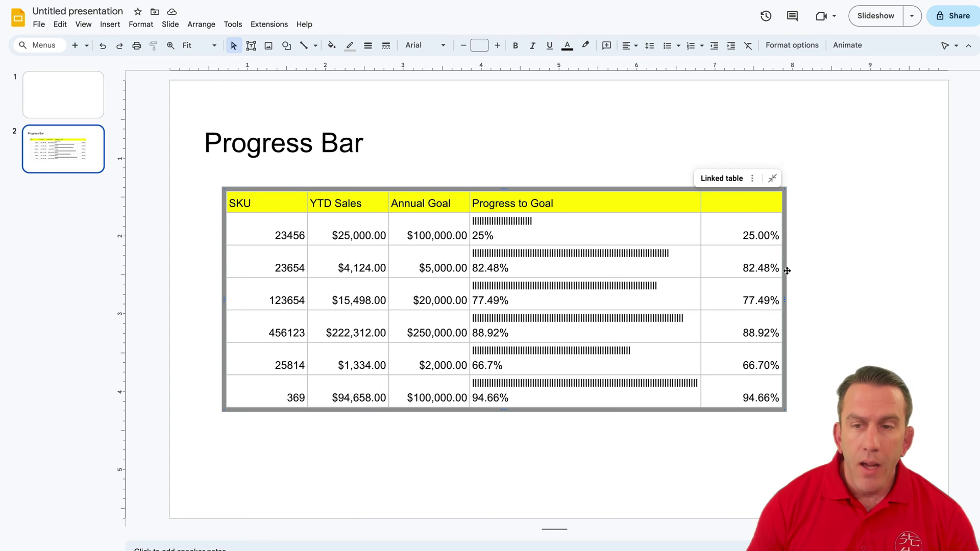
click(271, 232)
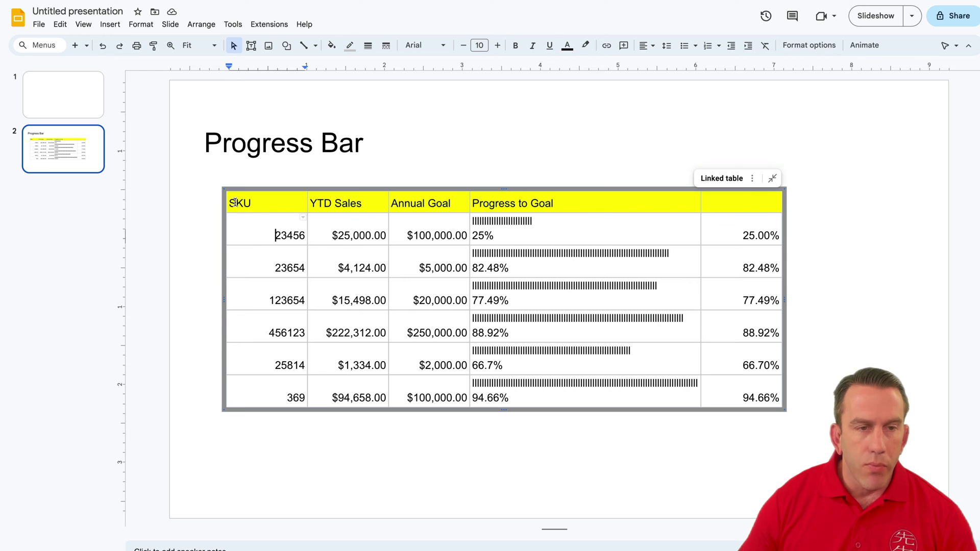
- Make the table's header row bold, leaving its font size unchanged
drag(231, 203, 747, 200)
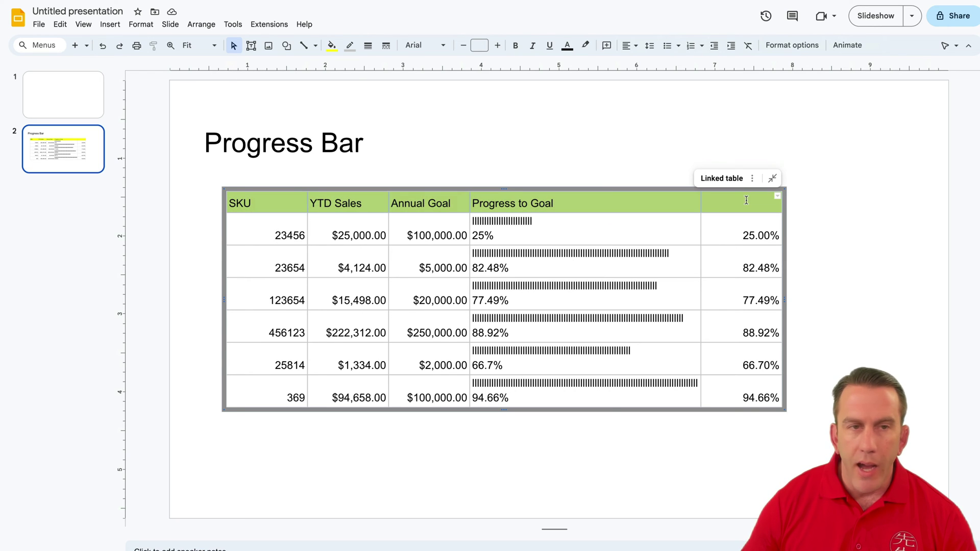
click(516, 47)
click(497, 46)
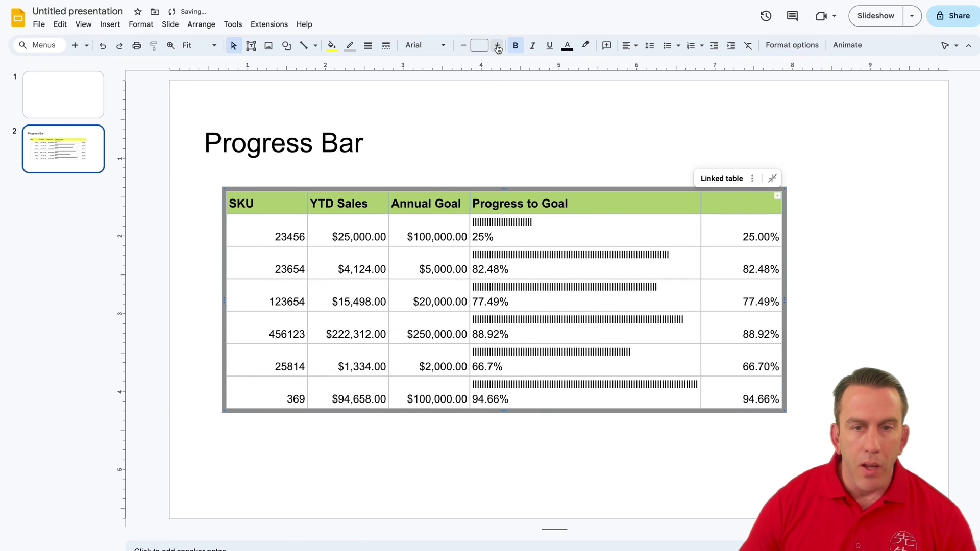
click(463, 47)
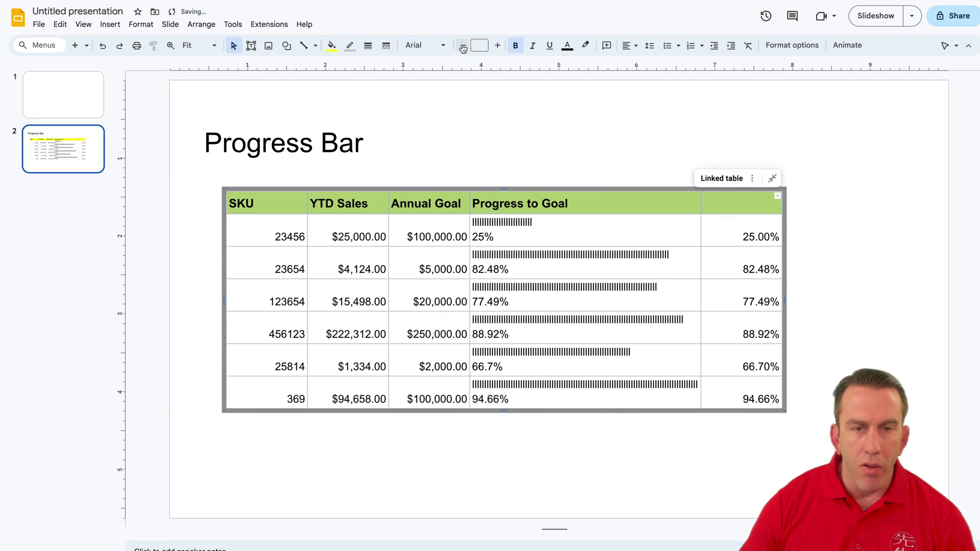
click(545, 234)
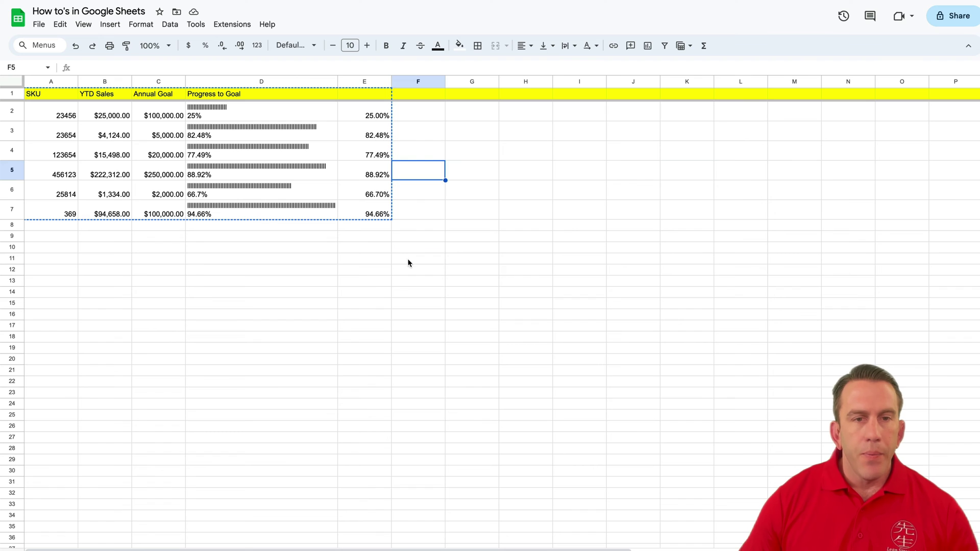
- Enter YTD Sales of 50,000 in B2, 1456 in B6 and 75000 in B7
click(408, 263)
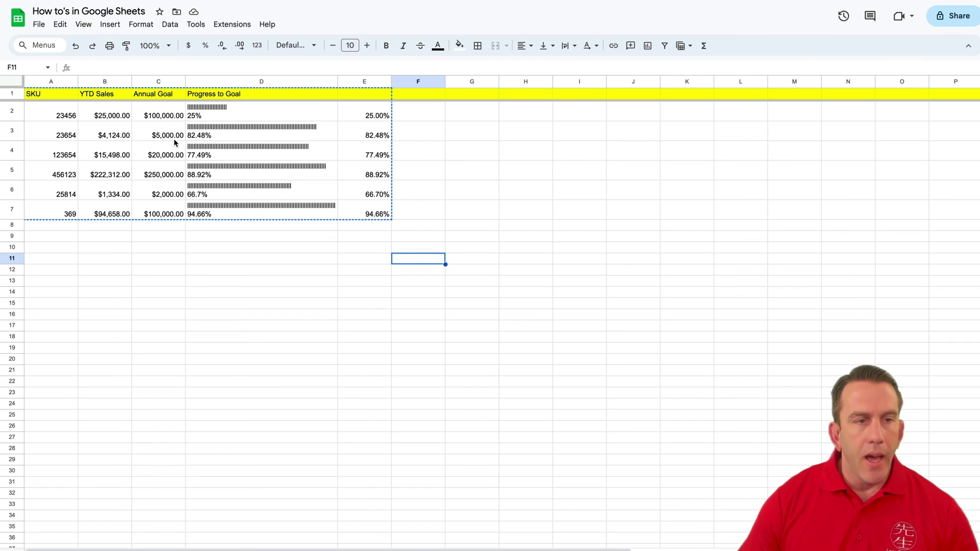
click(110, 116)
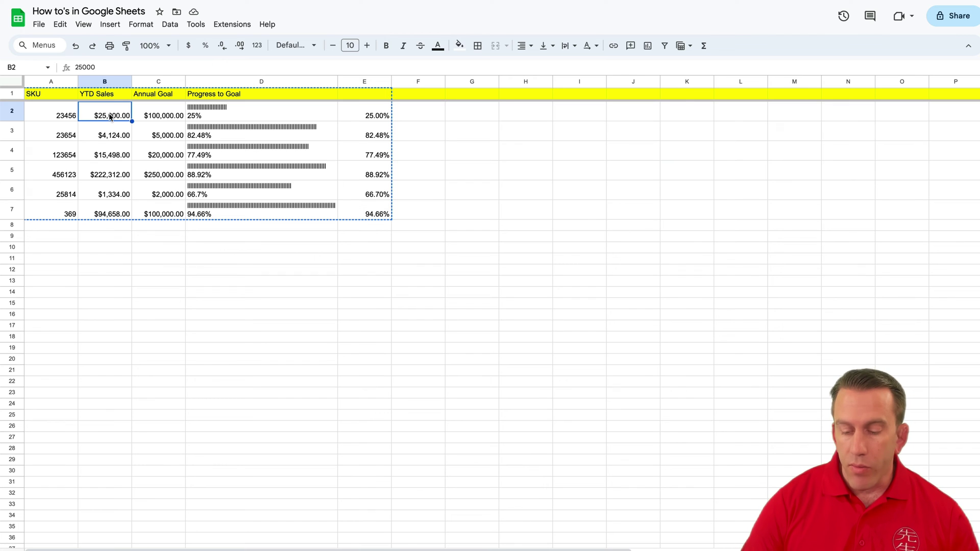
key(Delete)
text(50,000)
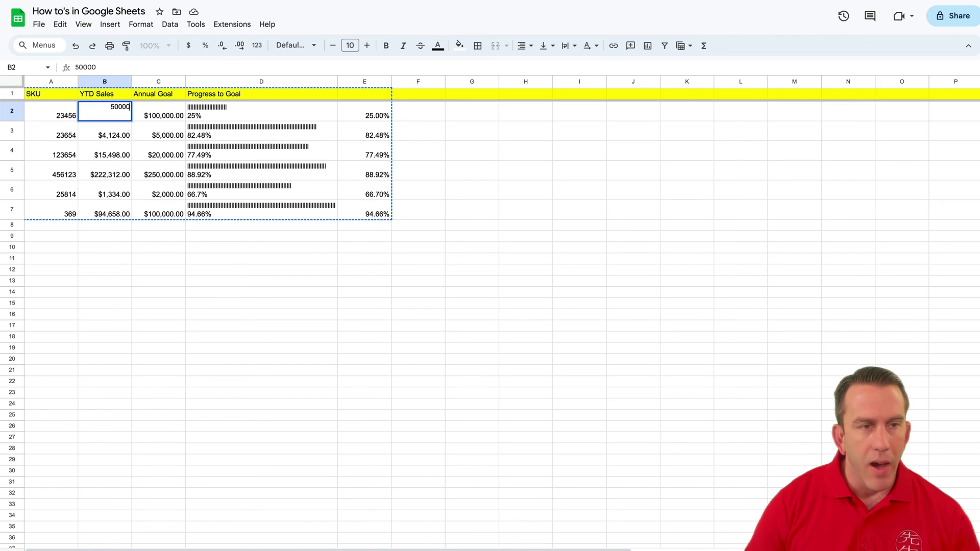
key(Return)
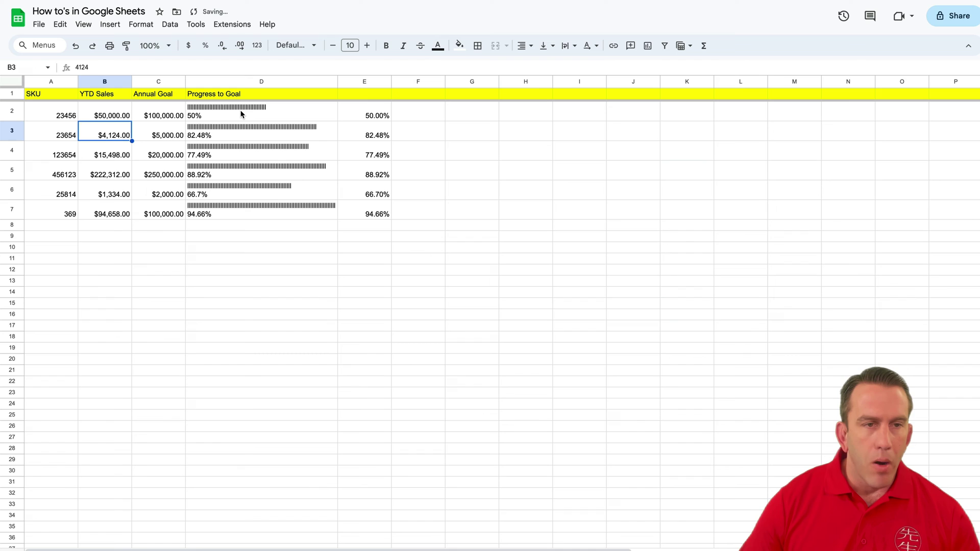
click(105, 194)
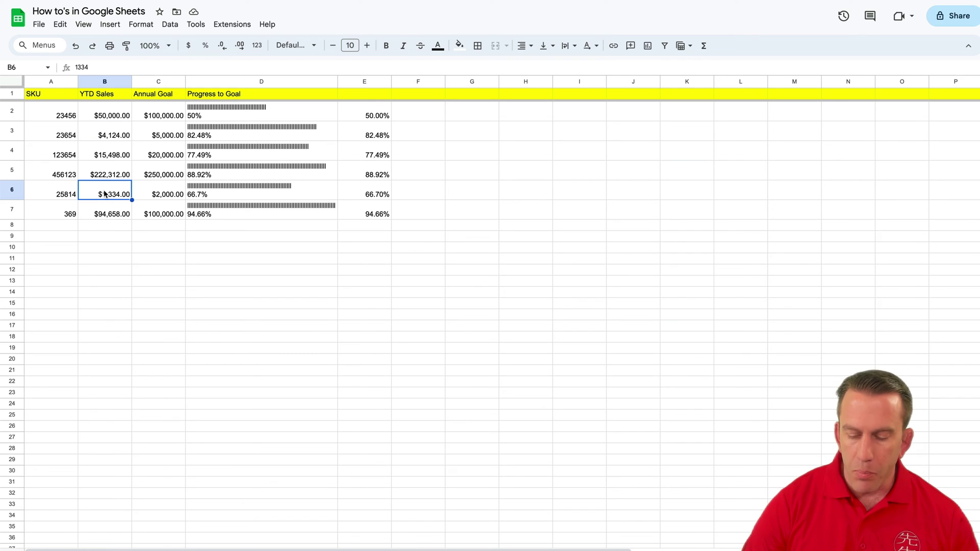
text(1456)
key(Return)
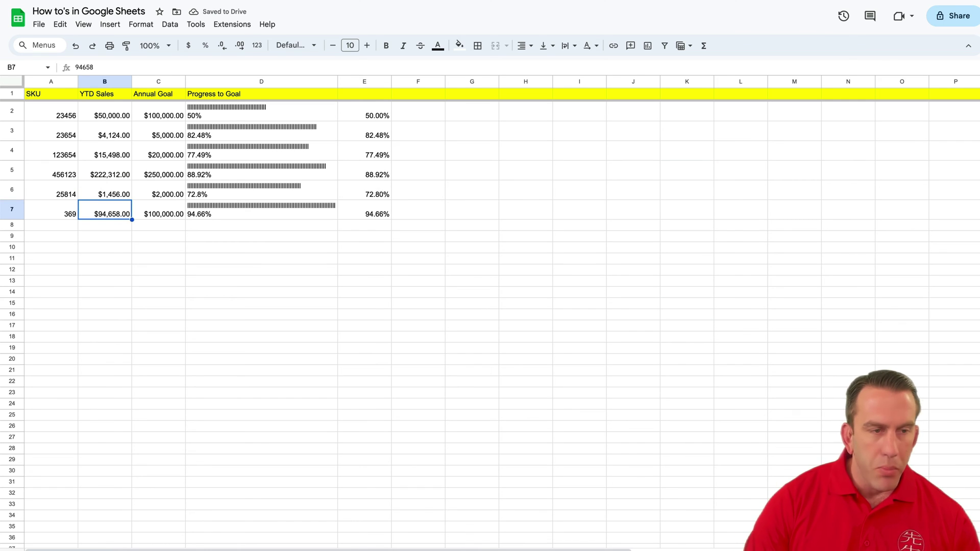
text(75000)
key(Return)
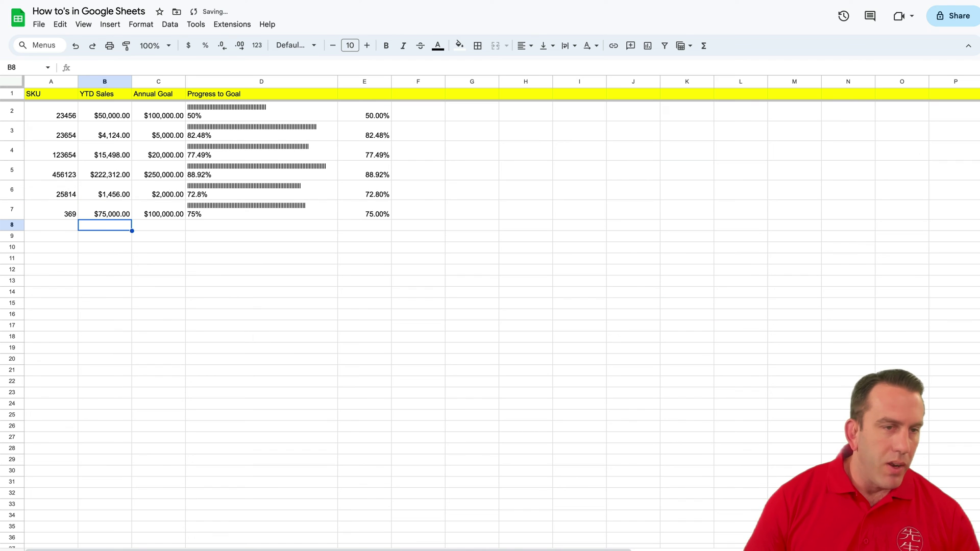
- Select the table data range A2:E7
click(242, 276)
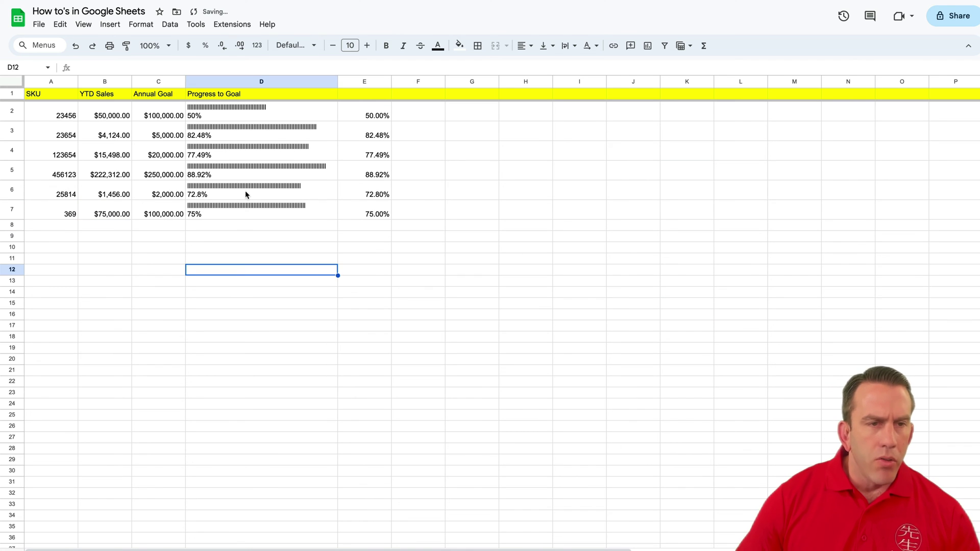
click(69, 115)
drag(70, 115, 351, 215)
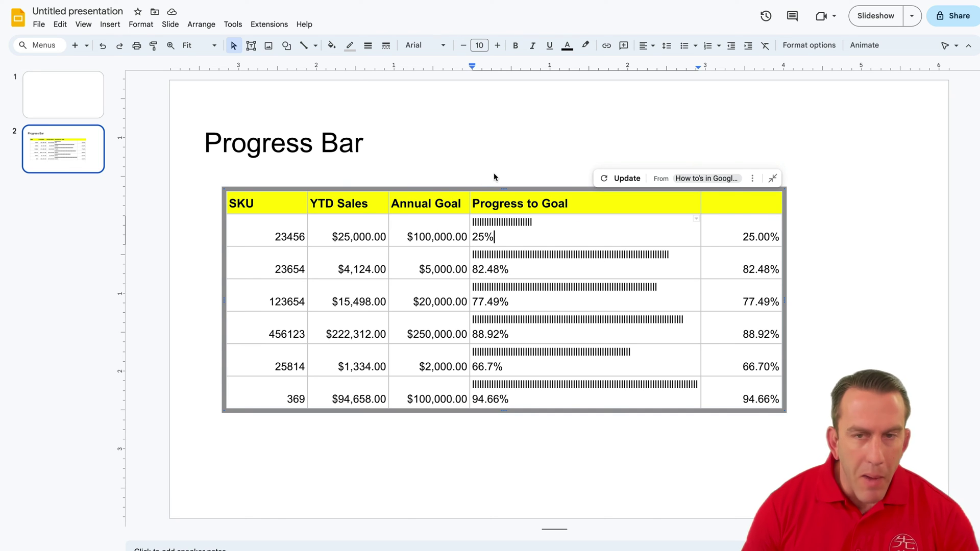
- Update the linked table to show 50%, 72.8% and 75% for SKUs 23456, 25814 and 369
click(623, 179)
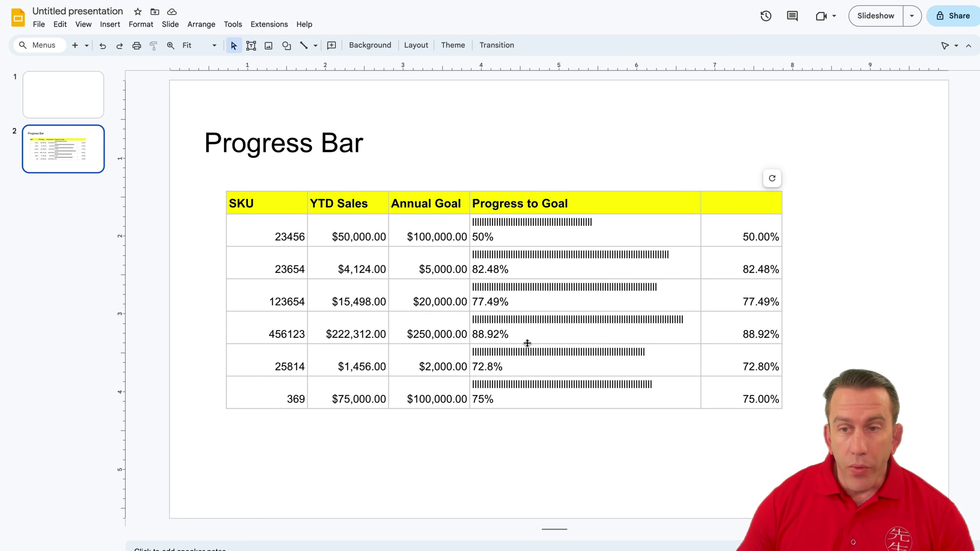
- Show the Linked objects panel and select the How to's in Google Sheets source entry
mouse_move(772, 183)
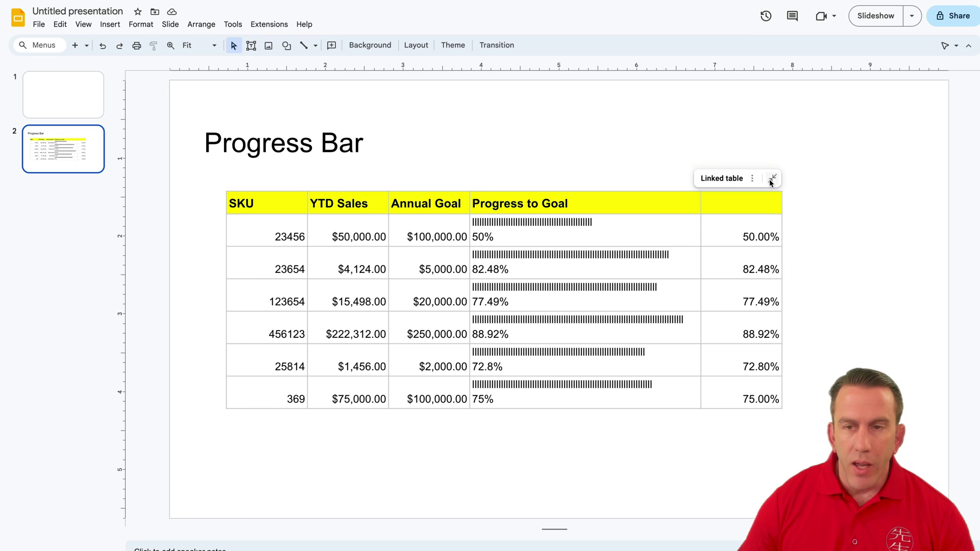
click(753, 178)
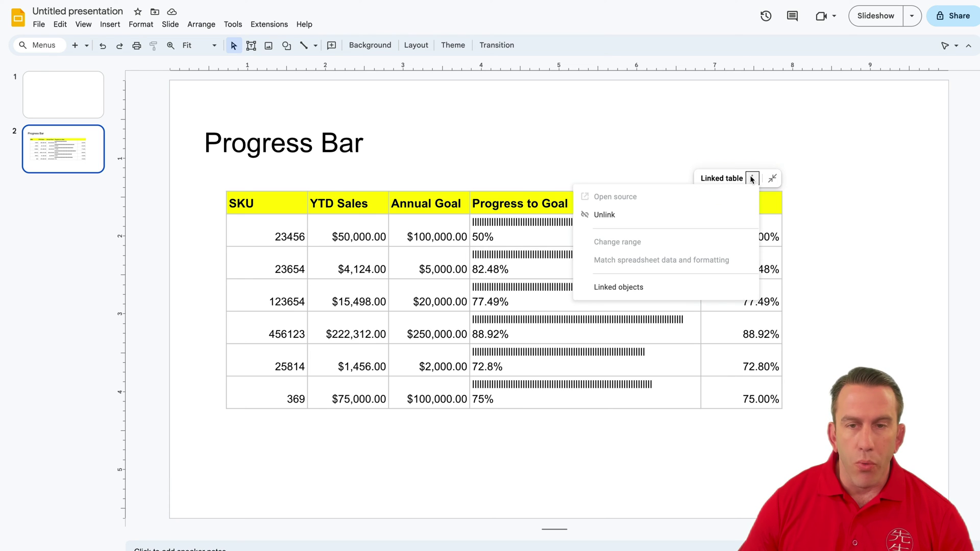
click(753, 178)
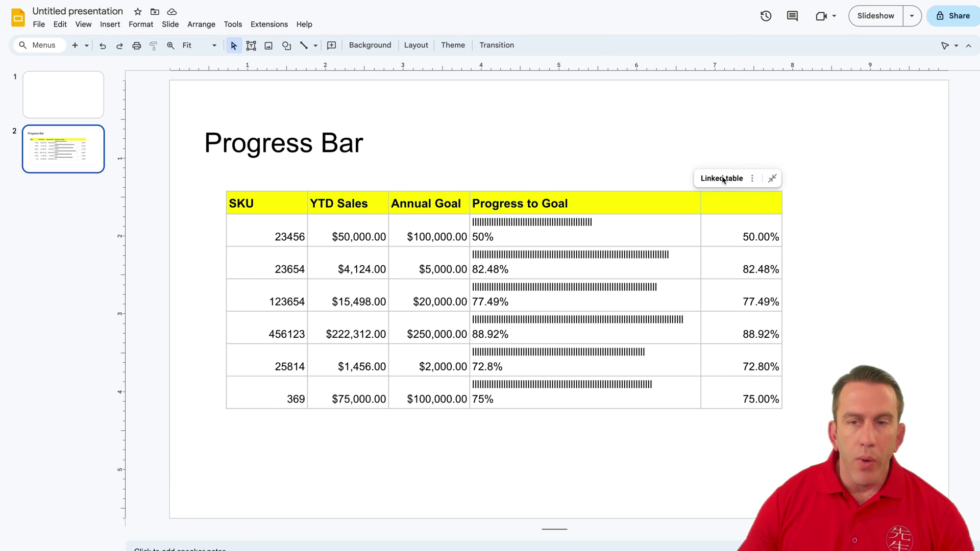
click(754, 179)
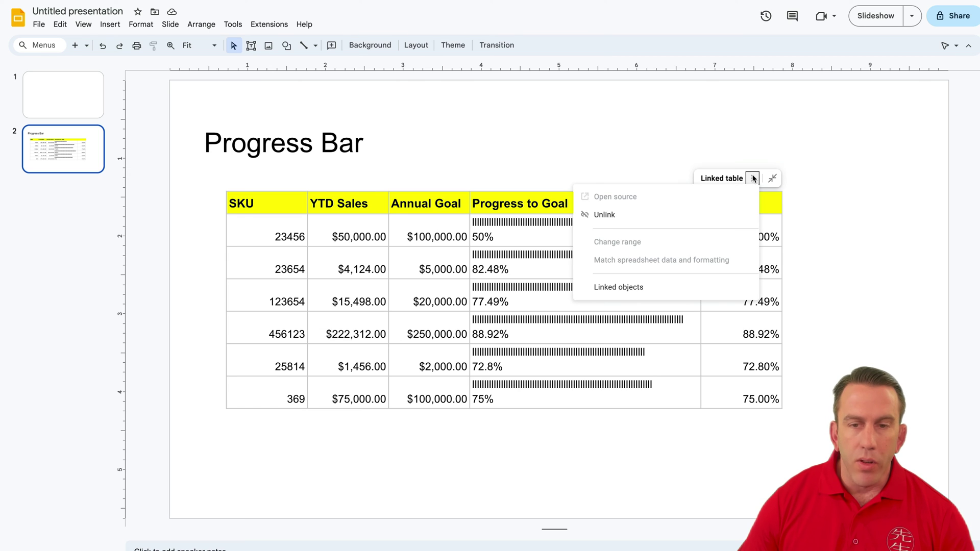
click(646, 287)
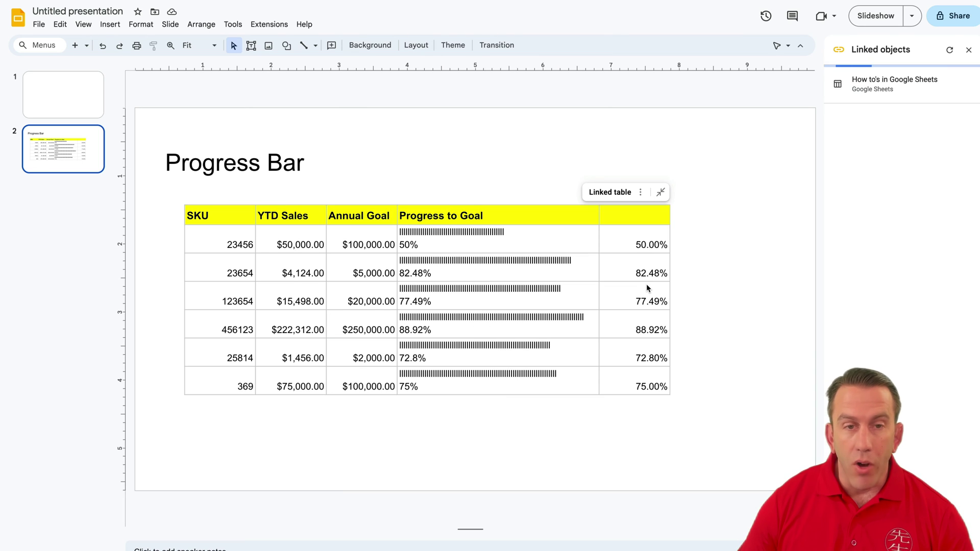
click(866, 91)
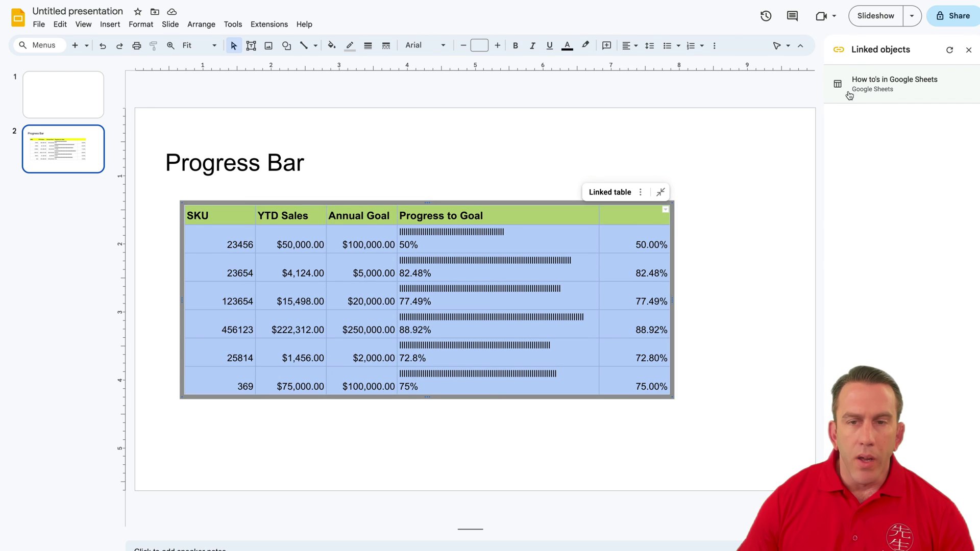
- Choose Open source for the linked table to open How to's in Google Sheets
click(641, 193)
click(532, 213)
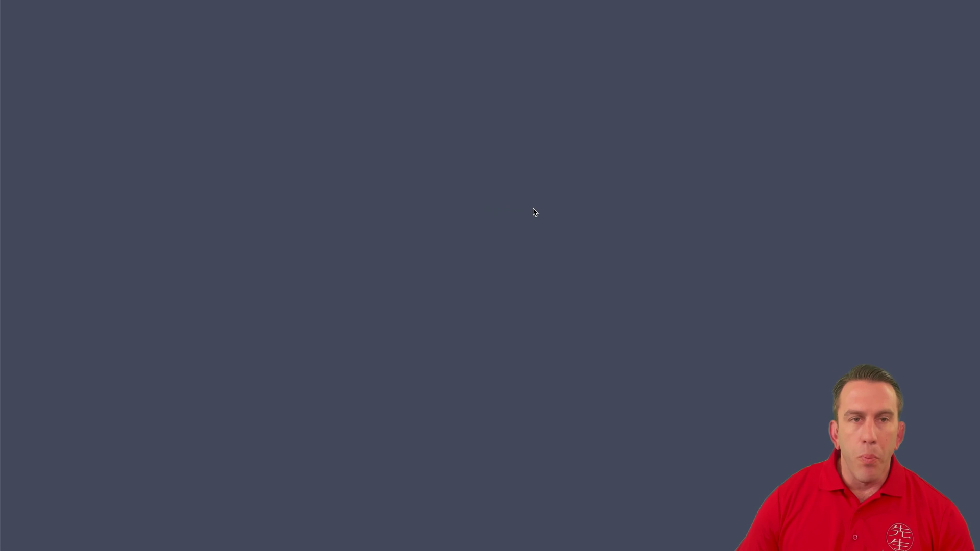